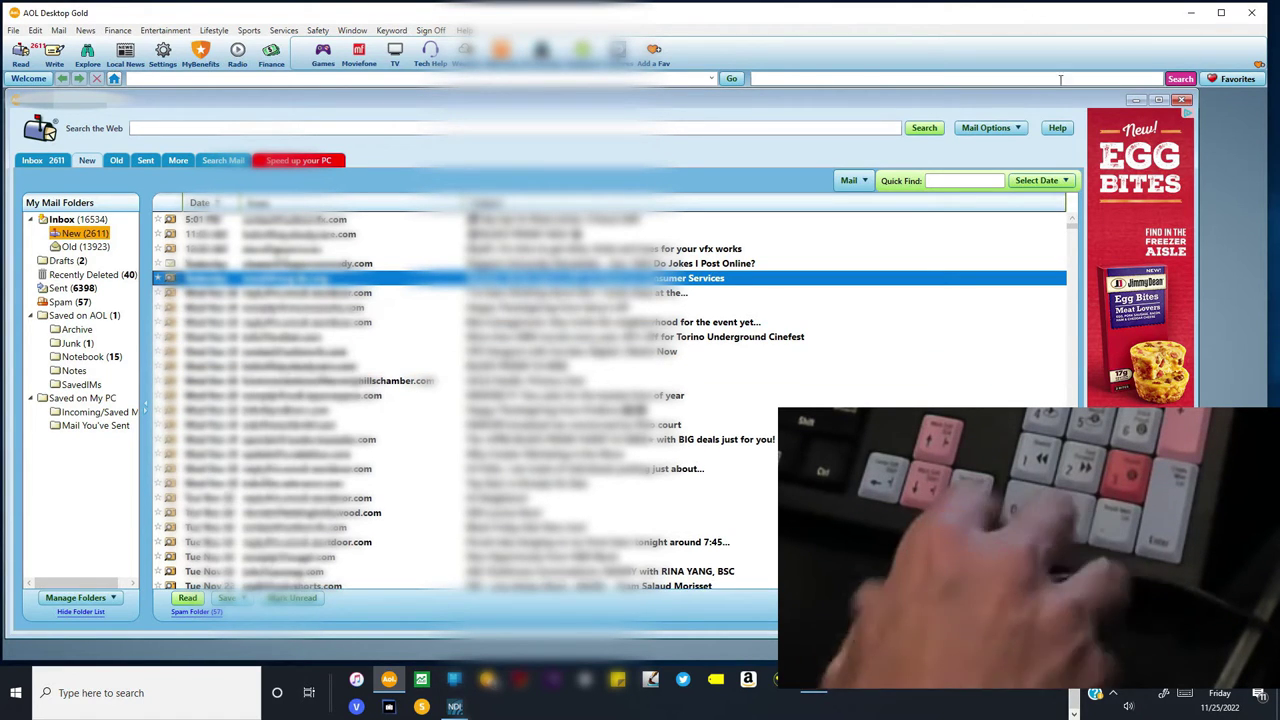
Shrink the Mail window, close it, reopen it from Read, and move it higher.
drag(1197, 271, 705, 271)
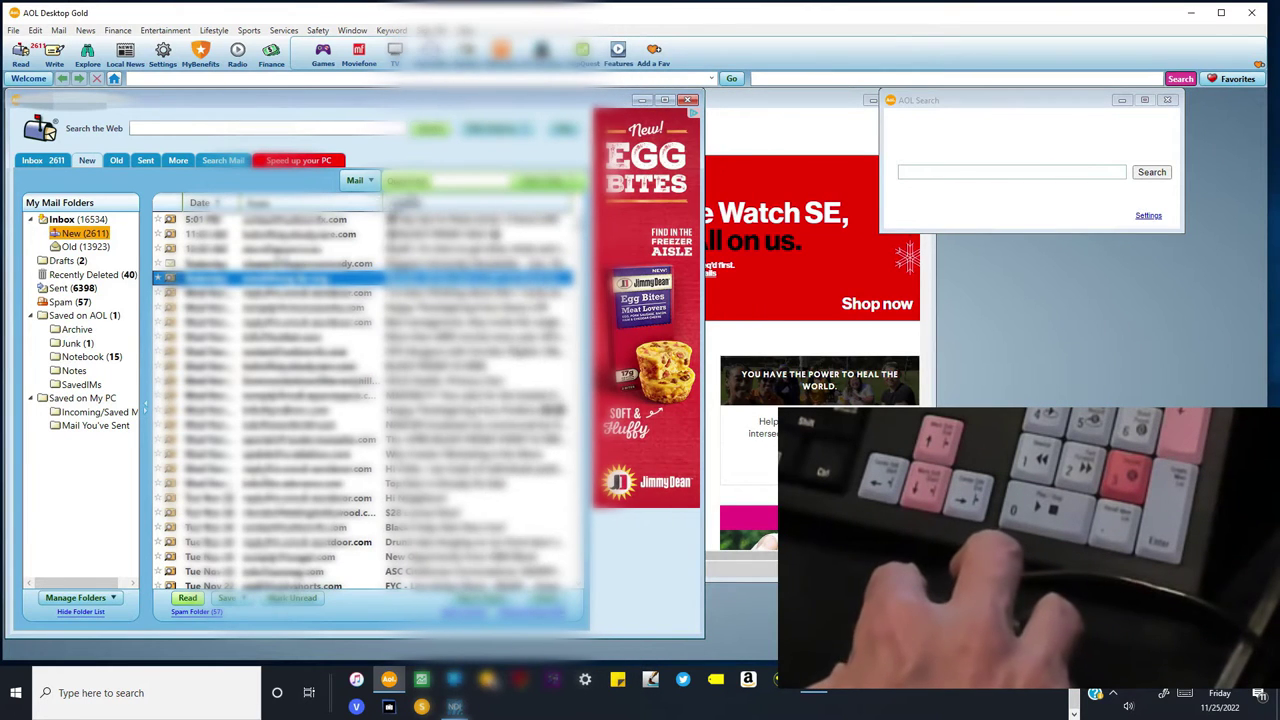
click(688, 100)
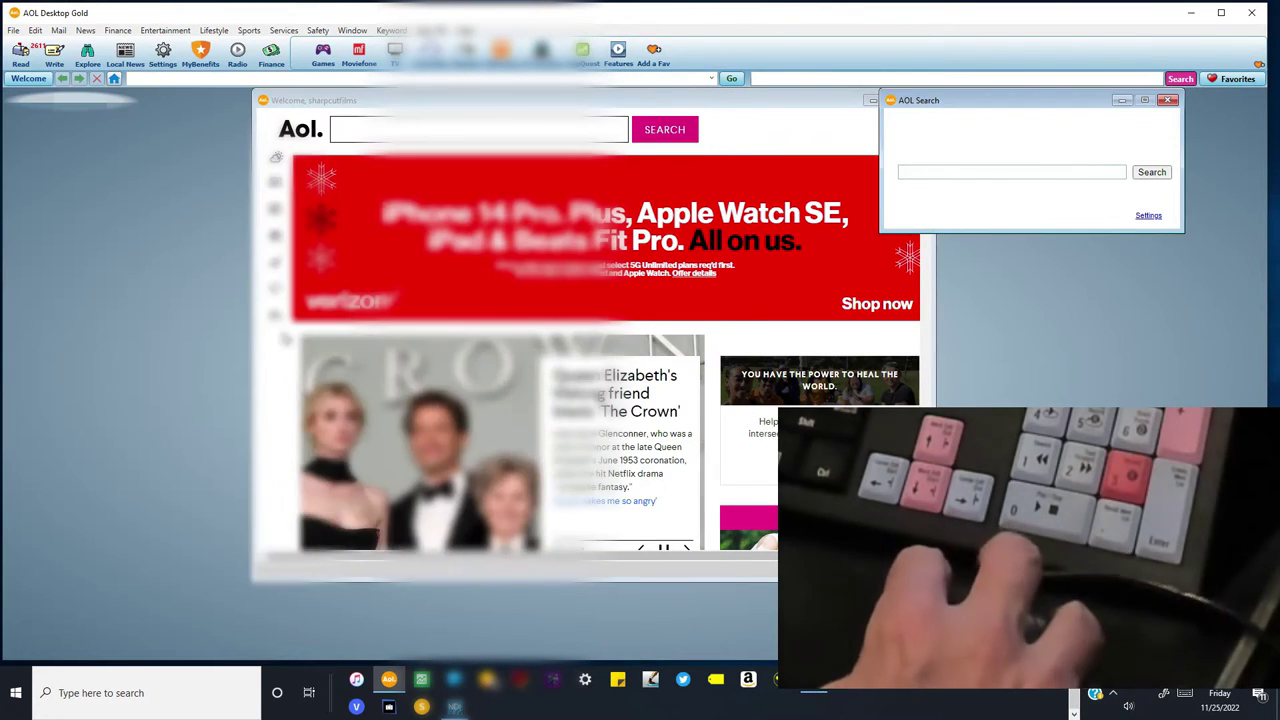
click(20, 55)
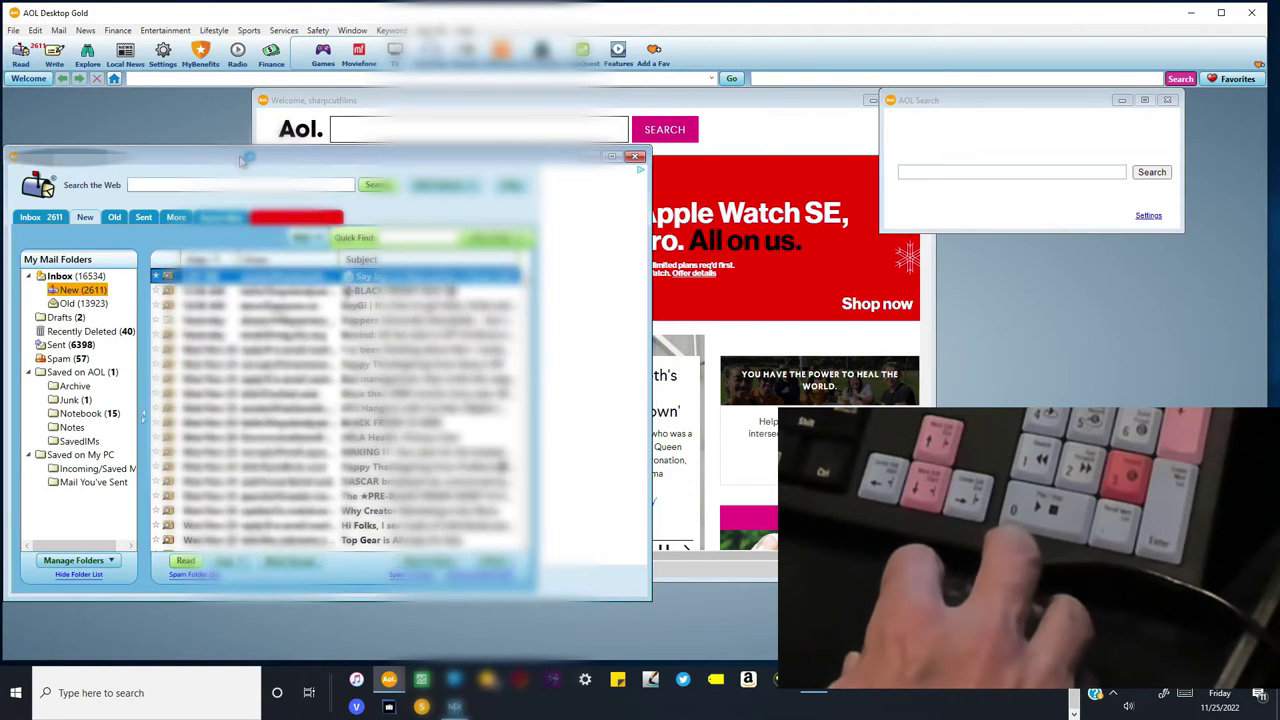
drag(240, 160, 243, 107)
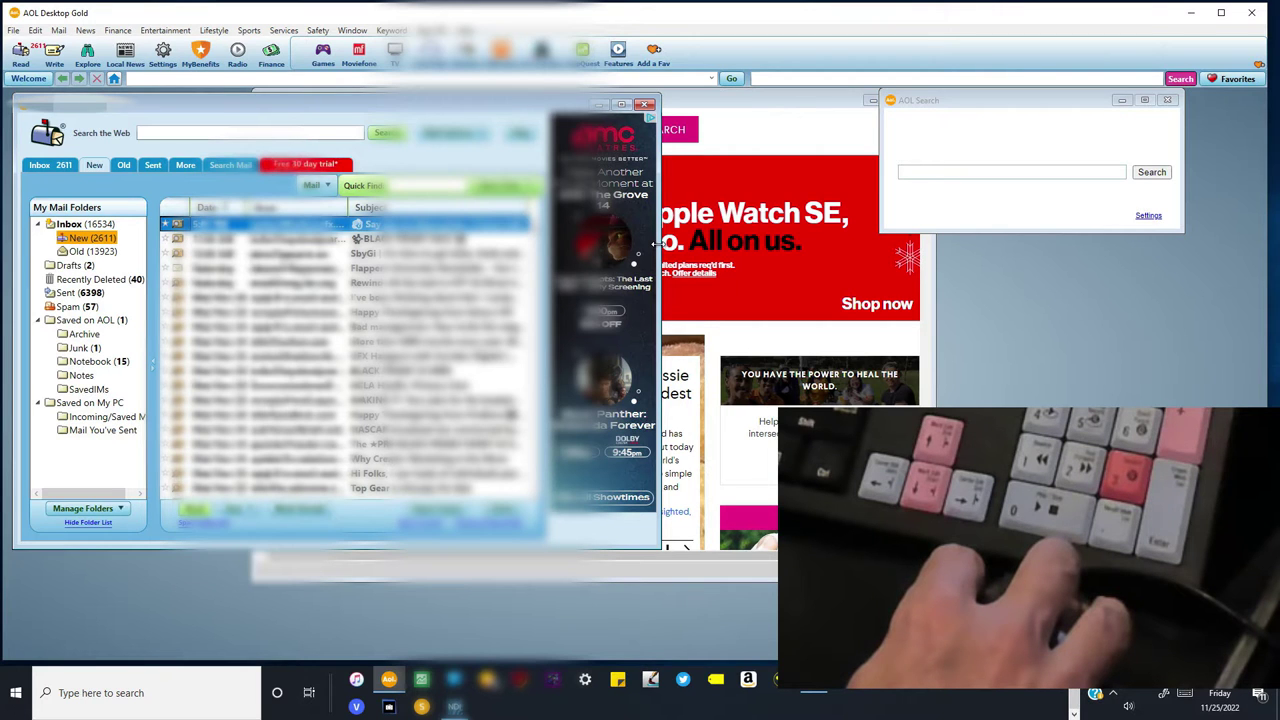
Make the Mail window wider and taller, and widen the sender column to show full addresses.
drag(657, 243, 1026, 287)
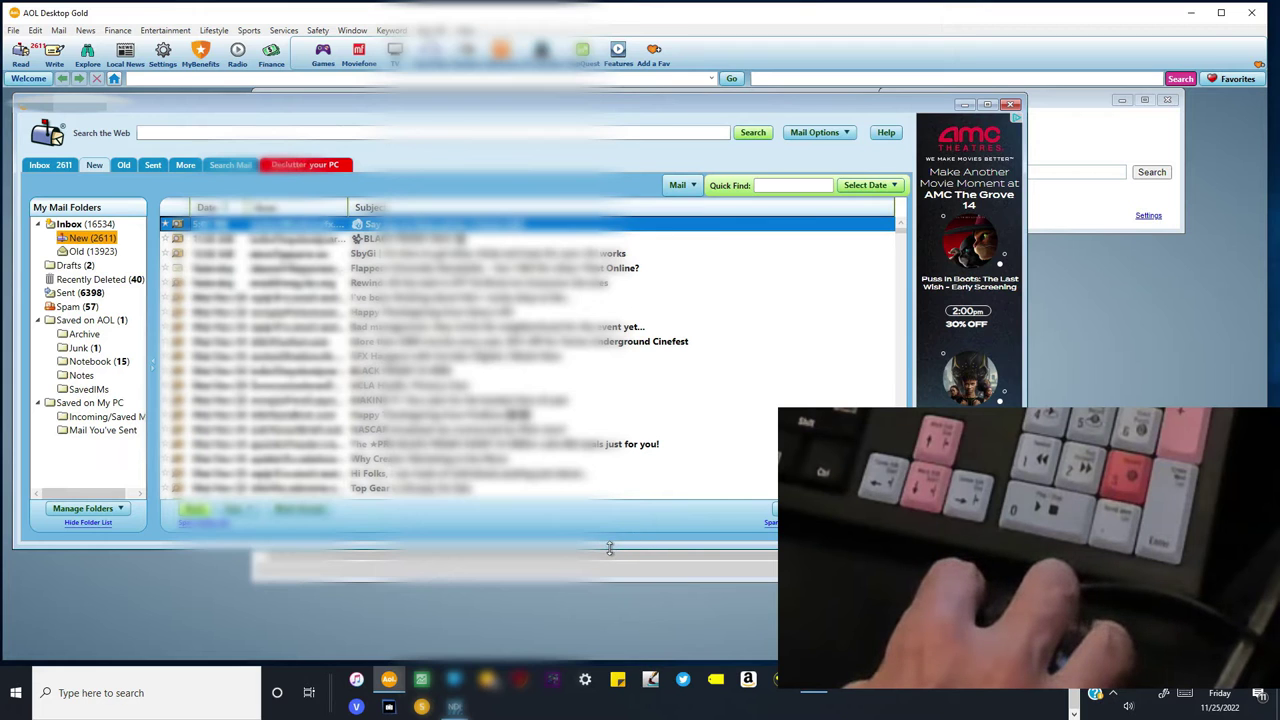
drag(613, 570, 615, 549)
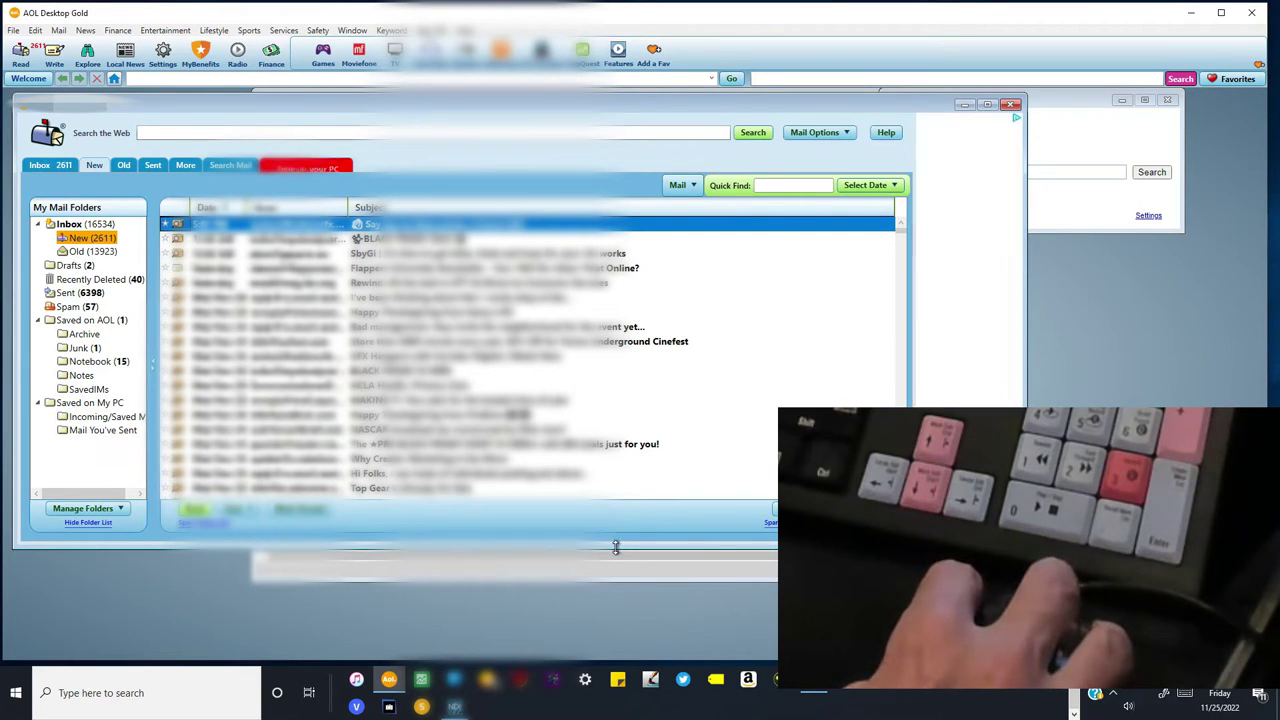
drag(615, 548, 608, 647)
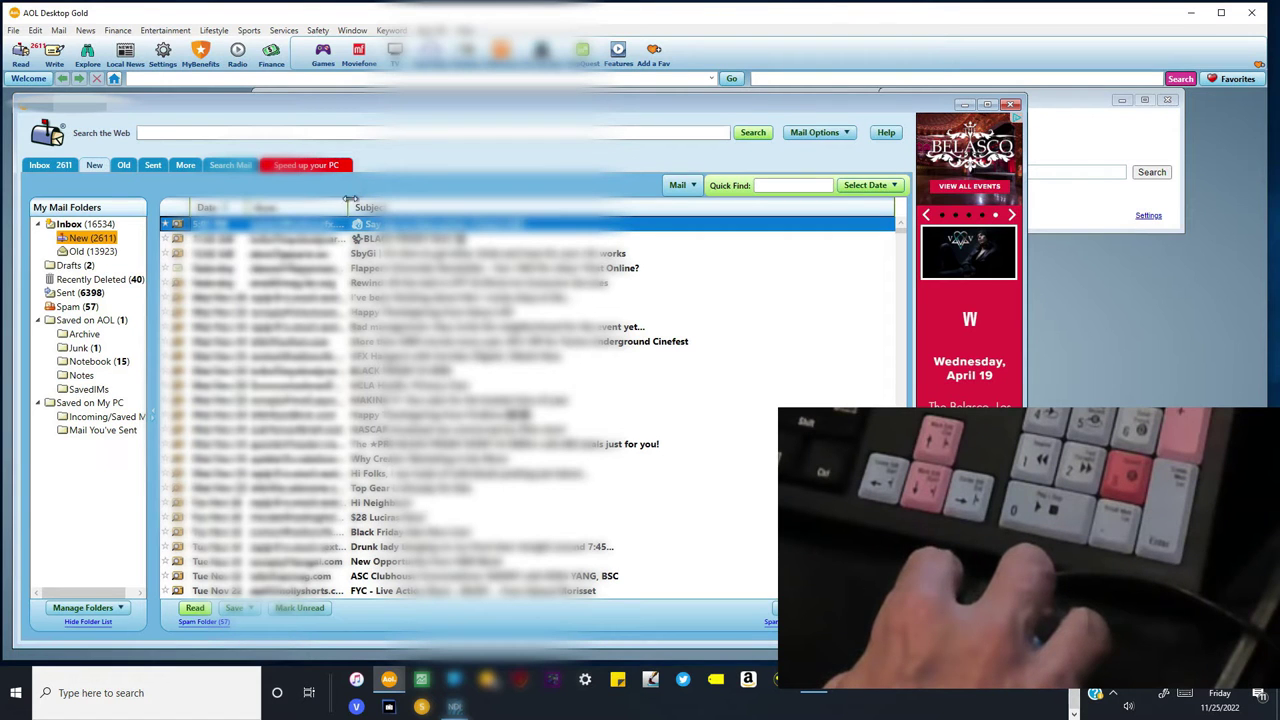
drag(346, 204, 452, 206)
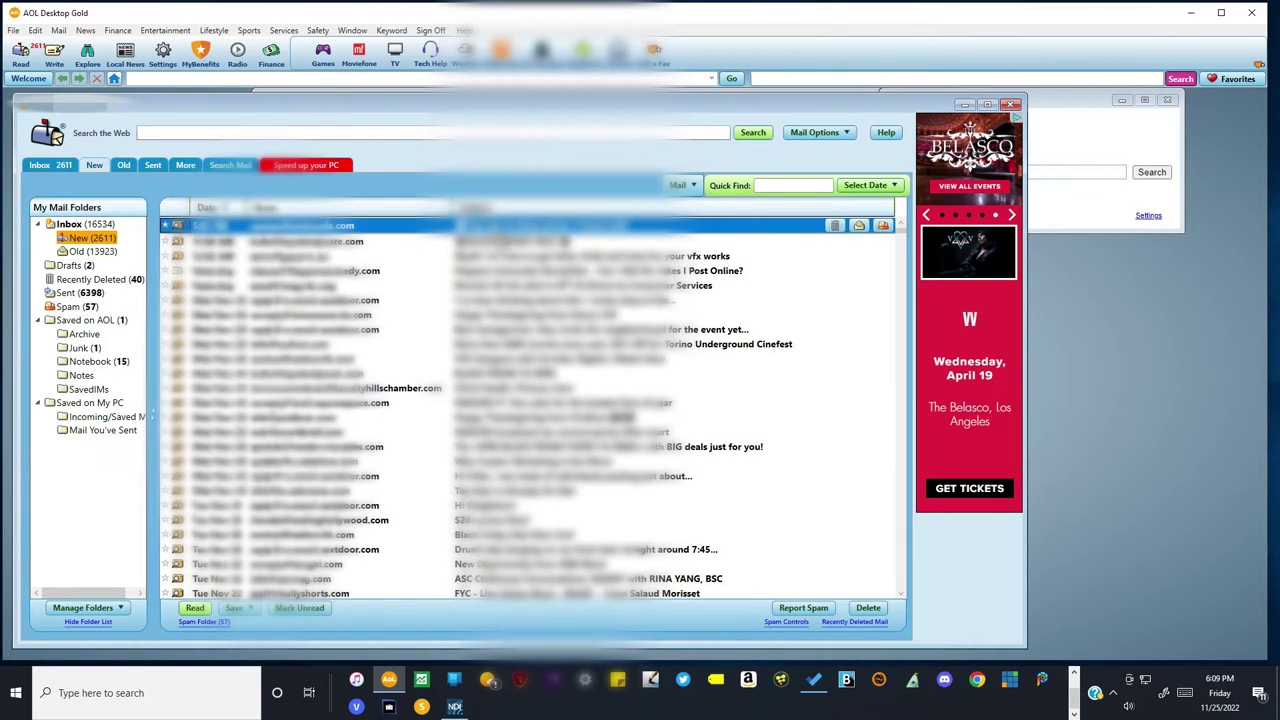
Select one inbox message and delete it, confirming the deletion.
click(506, 240)
click(506, 255)
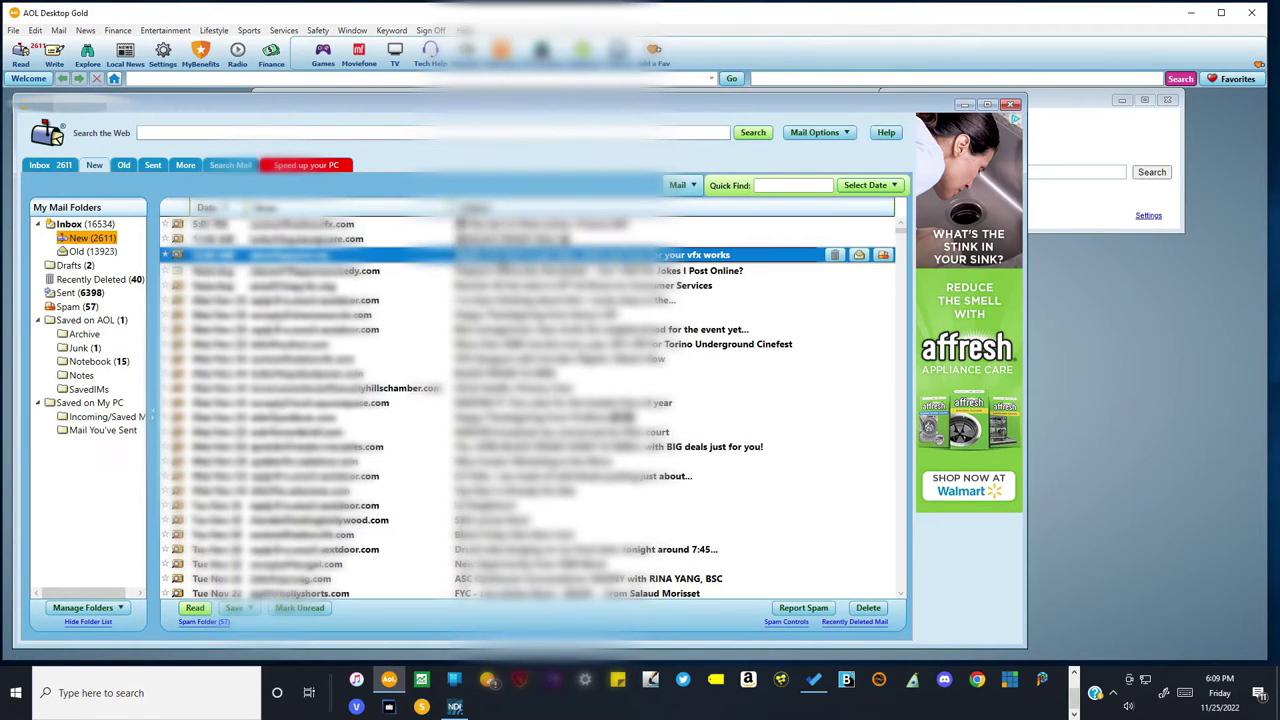
click(506, 269)
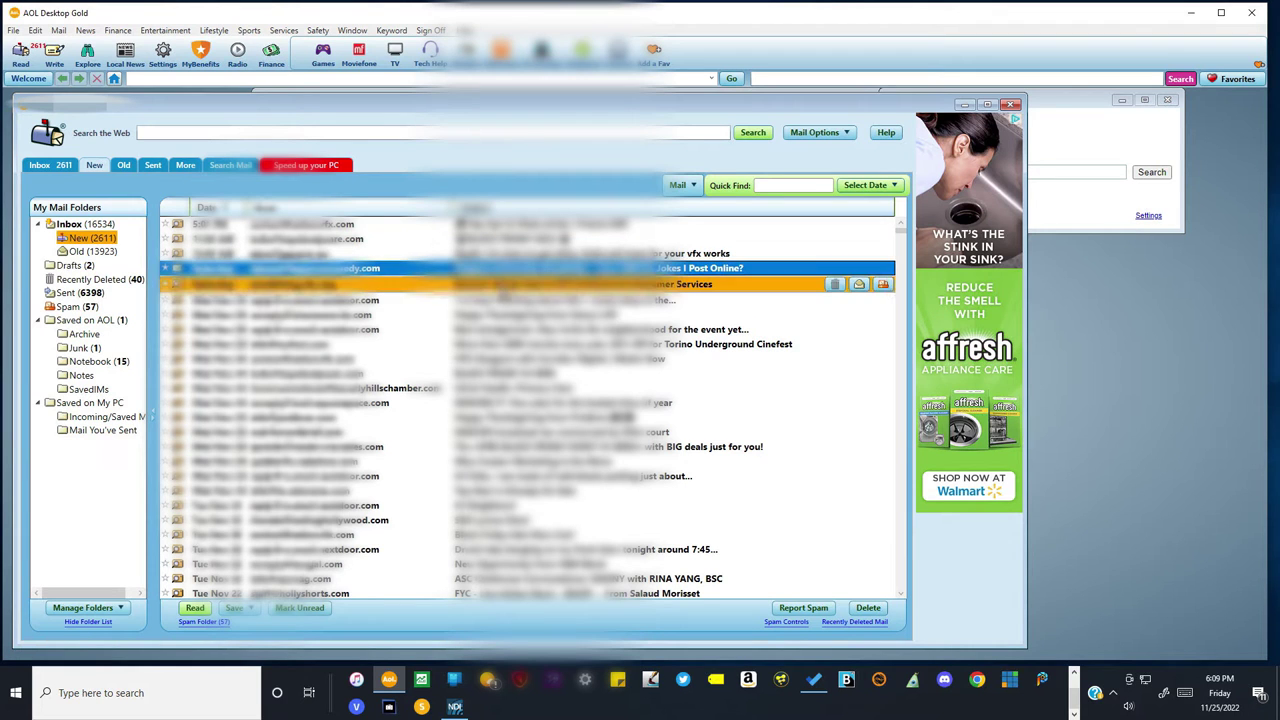
click(600, 284)
click(868, 609)
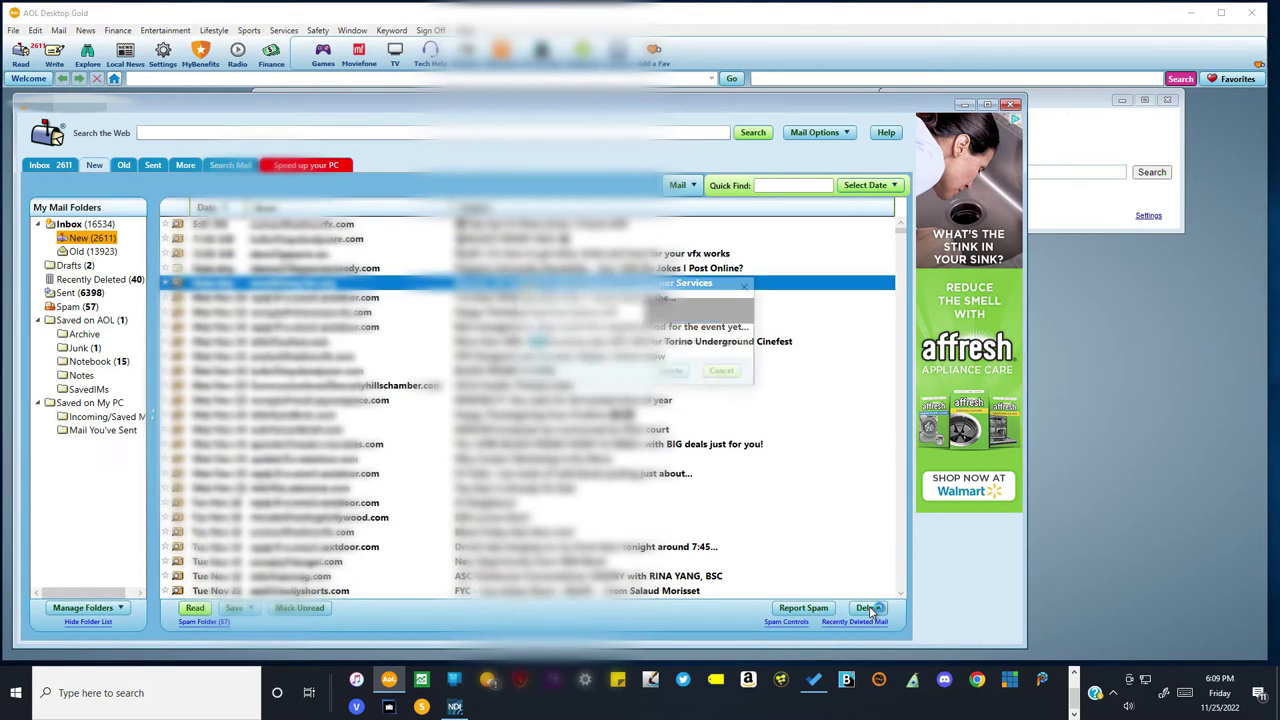
click(671, 373)
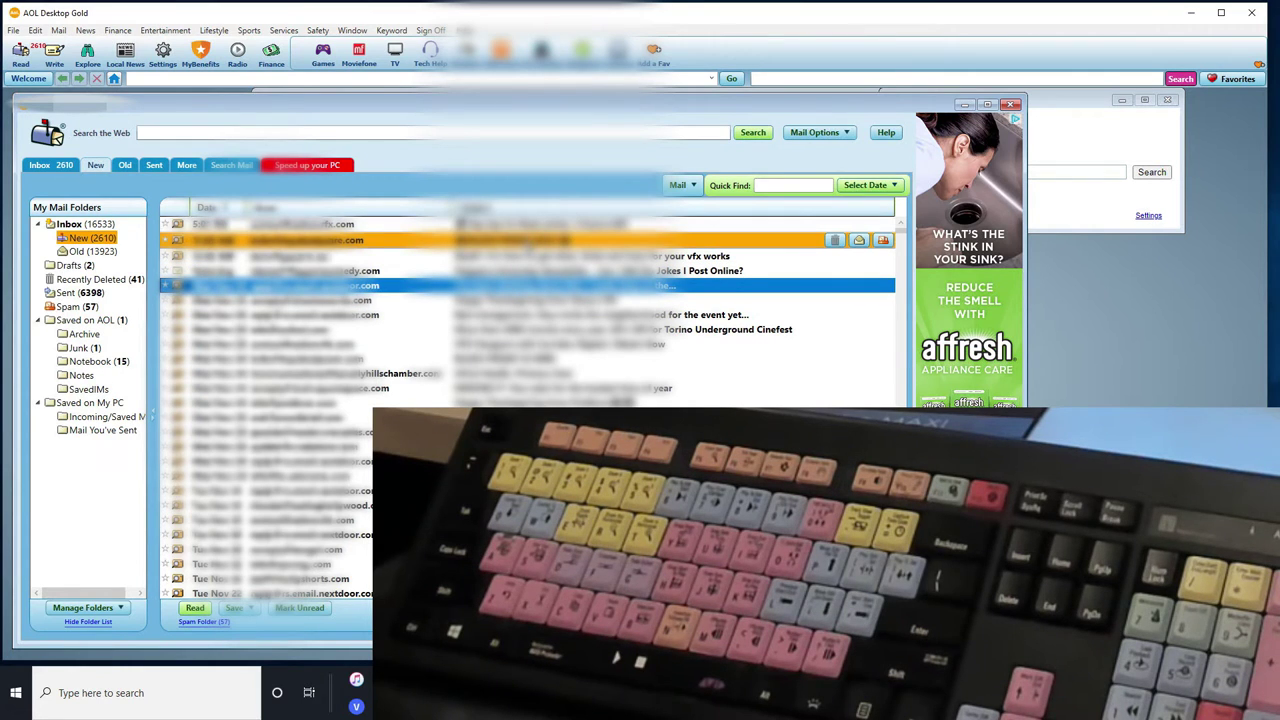
Shift-select eight consecutive messages from the second row and delete them, confirming.
click(400, 240)
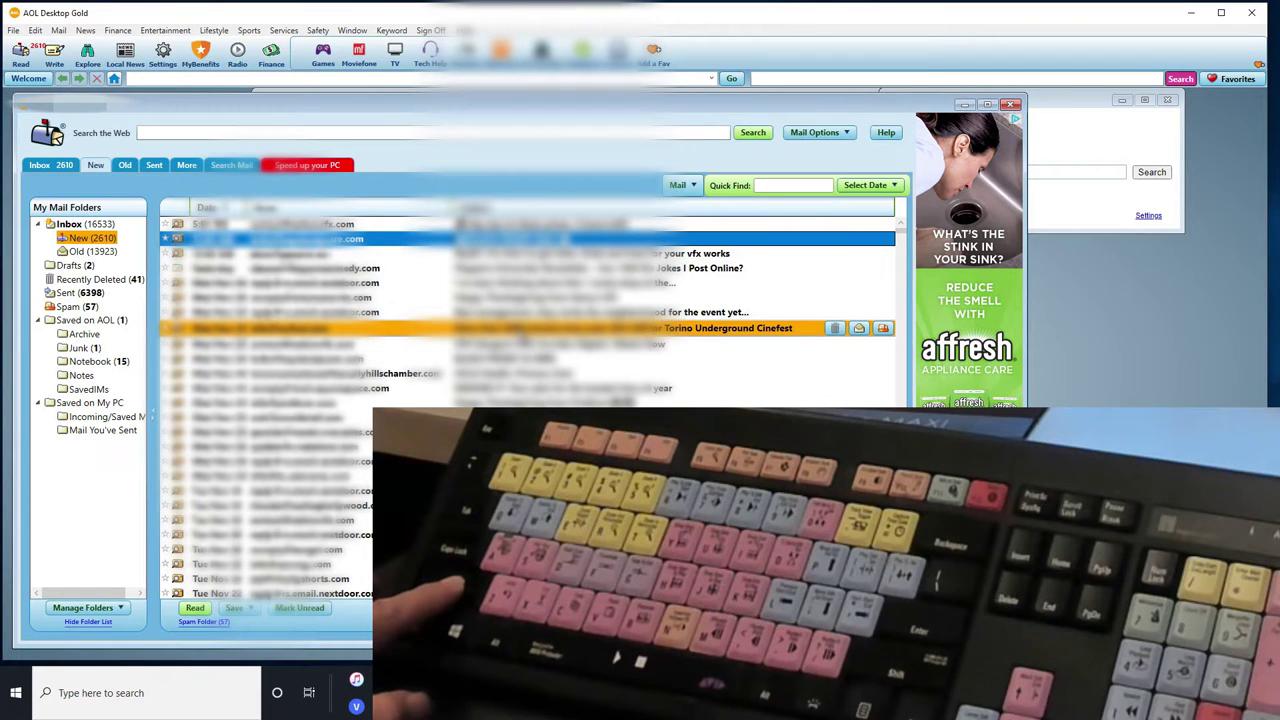
shift+click(500, 328)
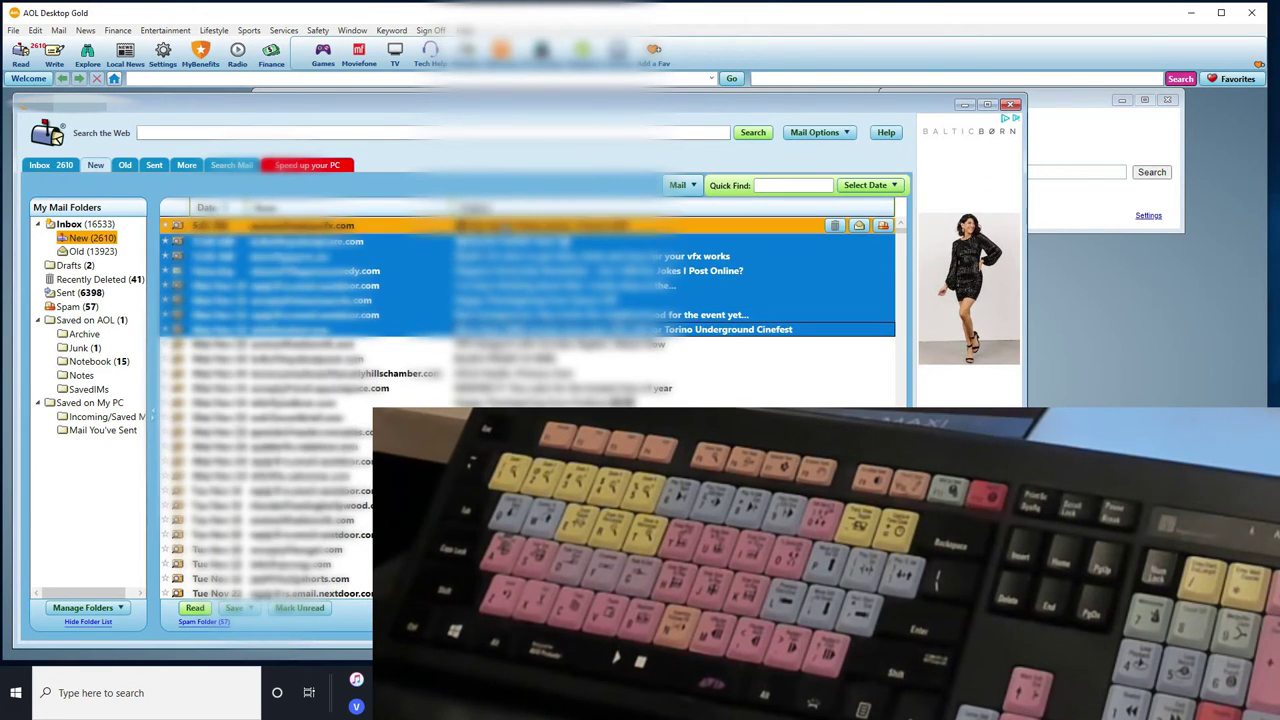
key(Down)
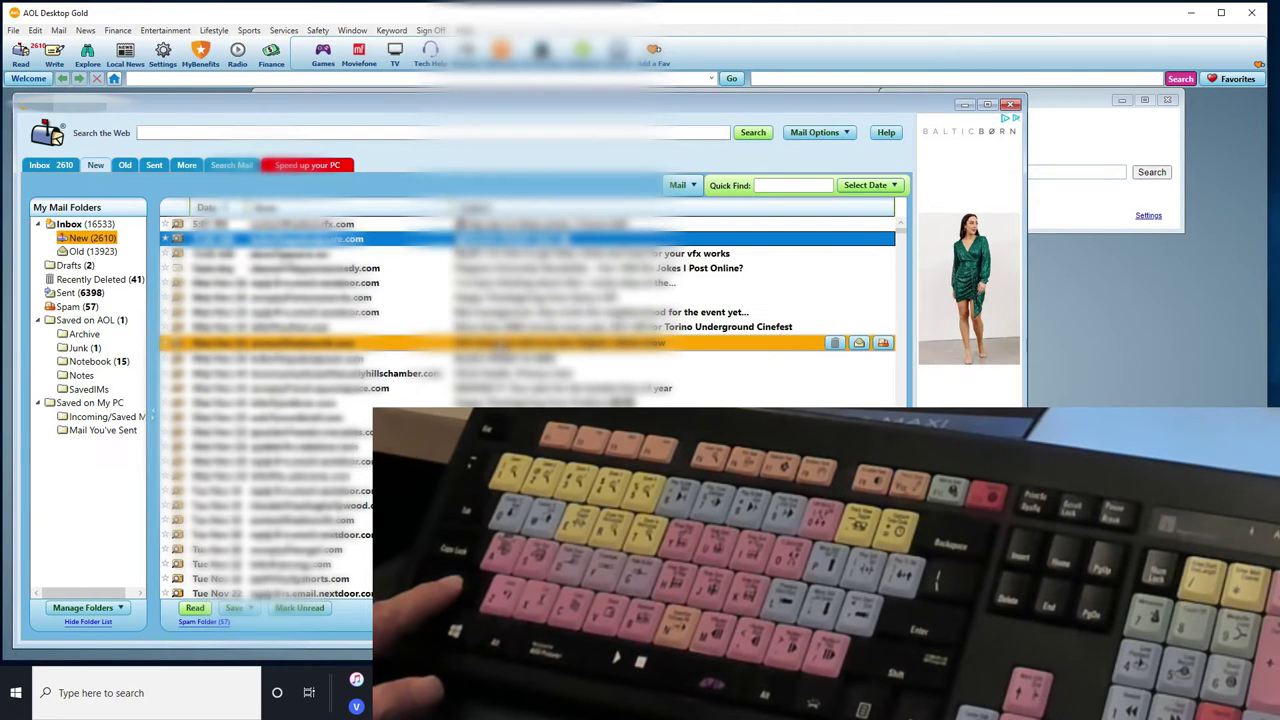
shift+click(500, 342)
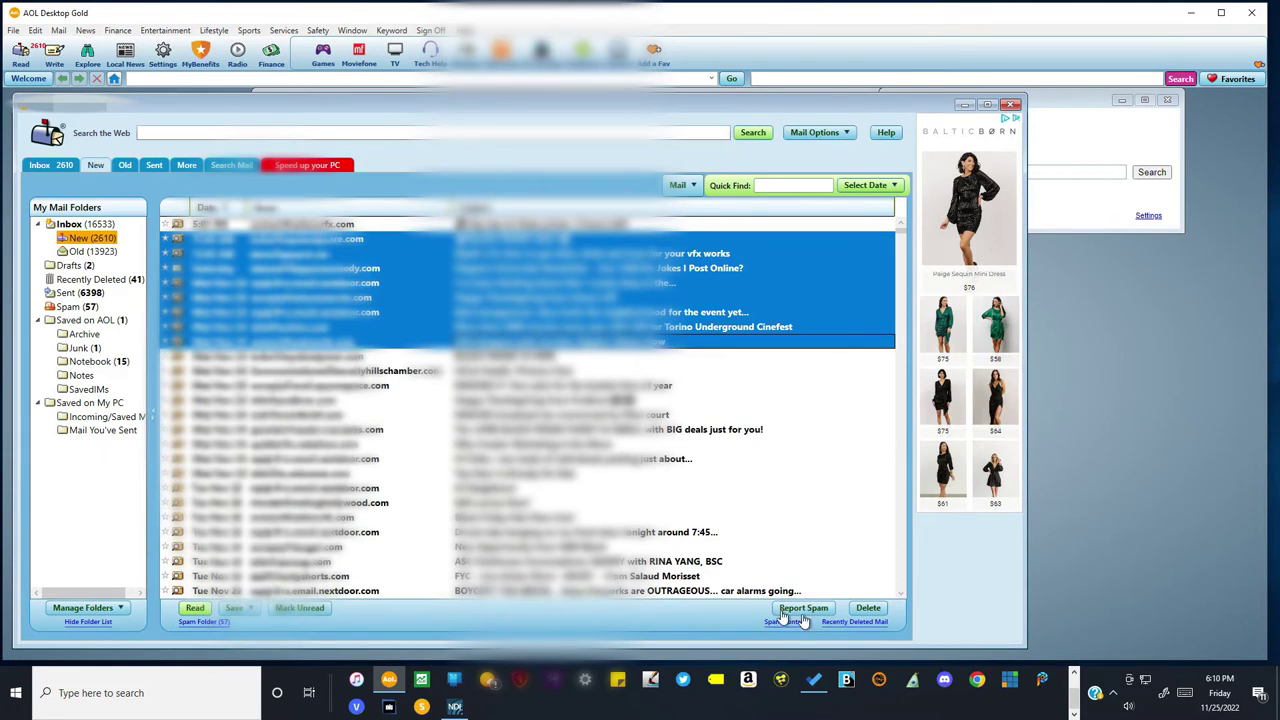
click(868, 608)
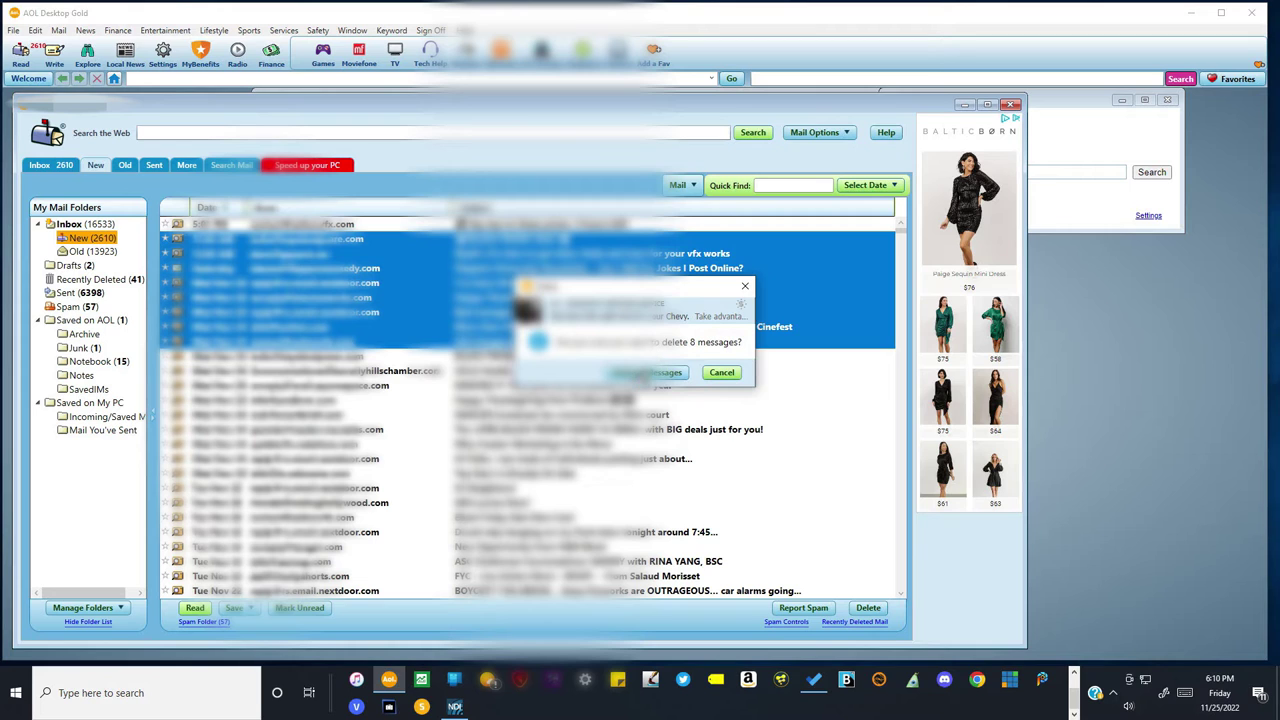
click(647, 372)
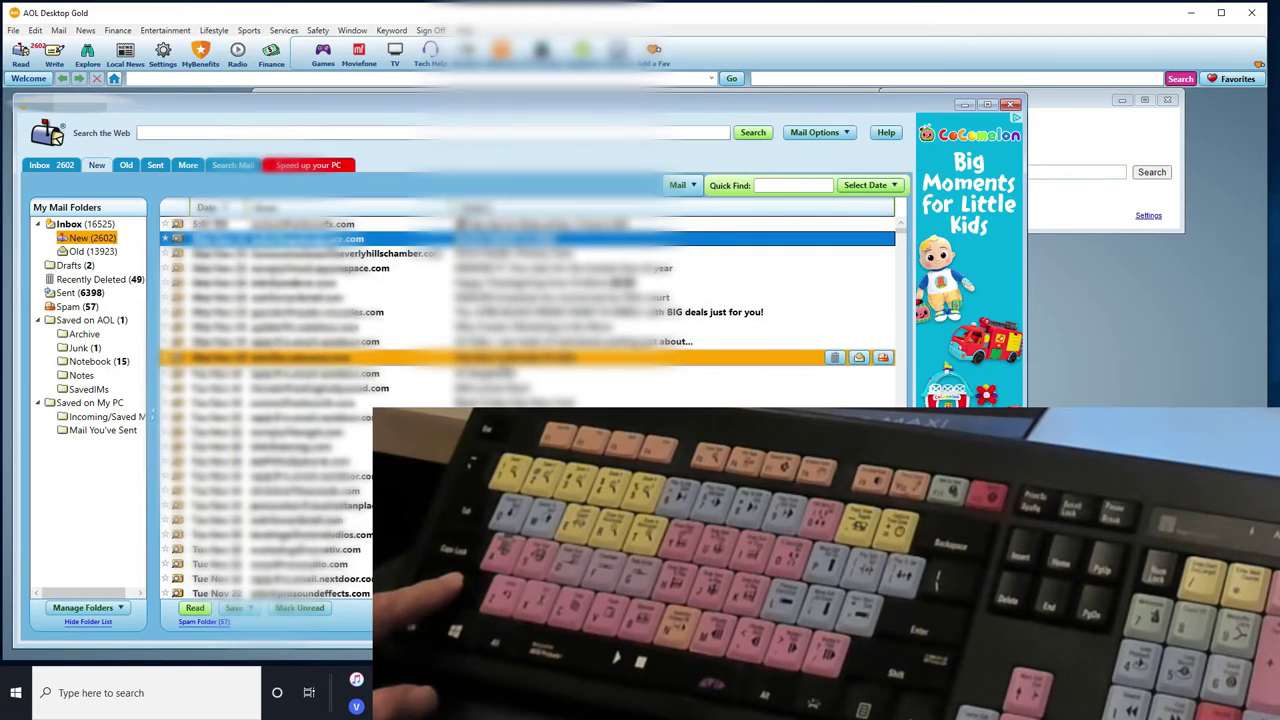
Shift-extend the selection to 10 consecutive messages and delete them, confirming.
shift+click(600, 372)
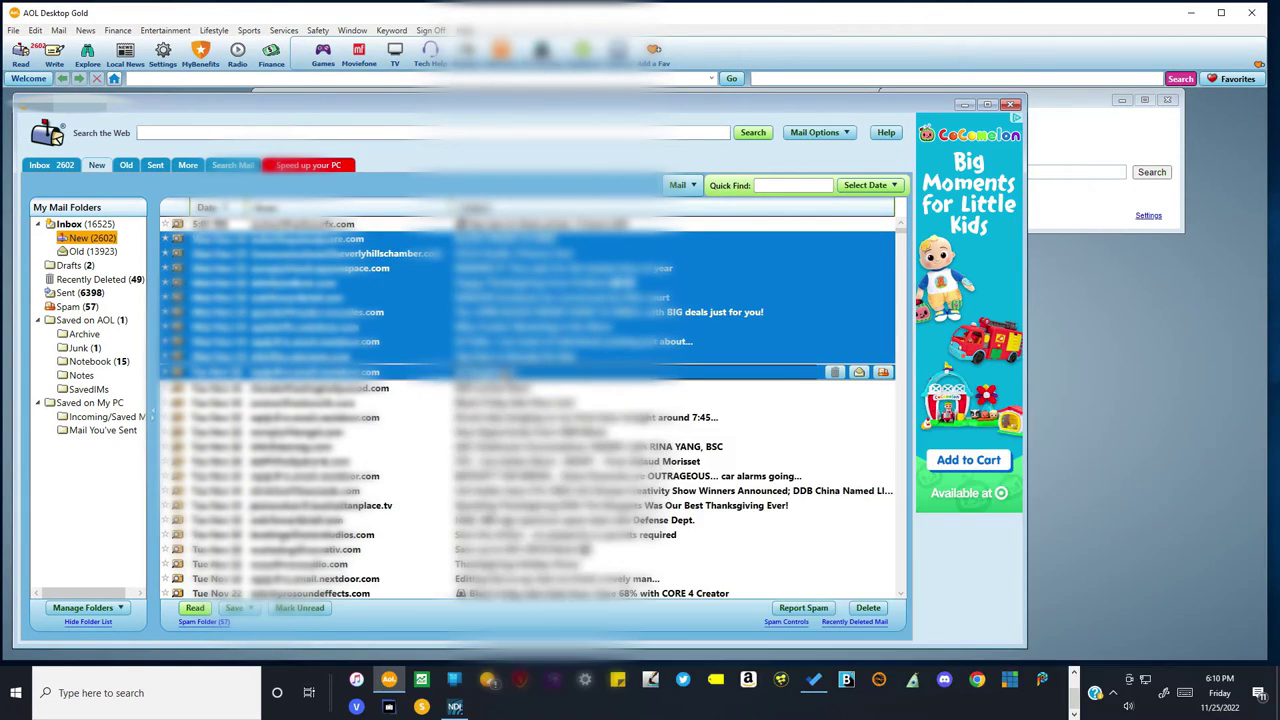
click(858, 610)
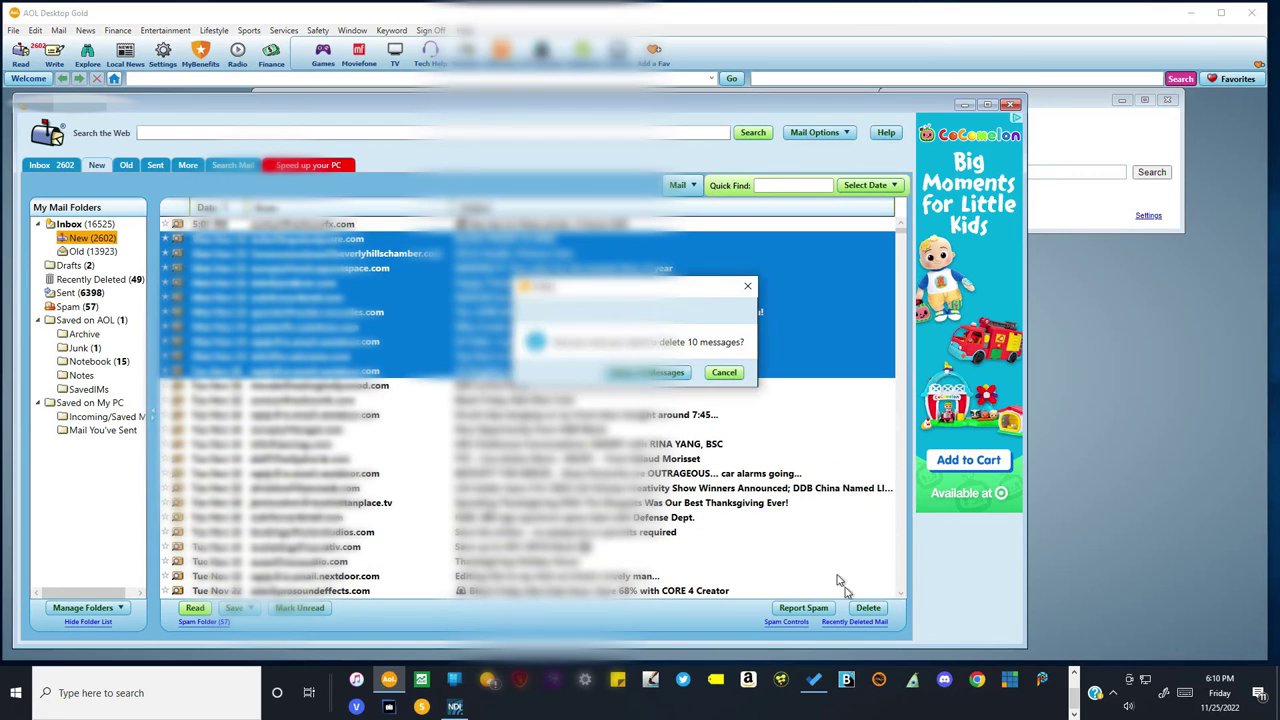
click(648, 372)
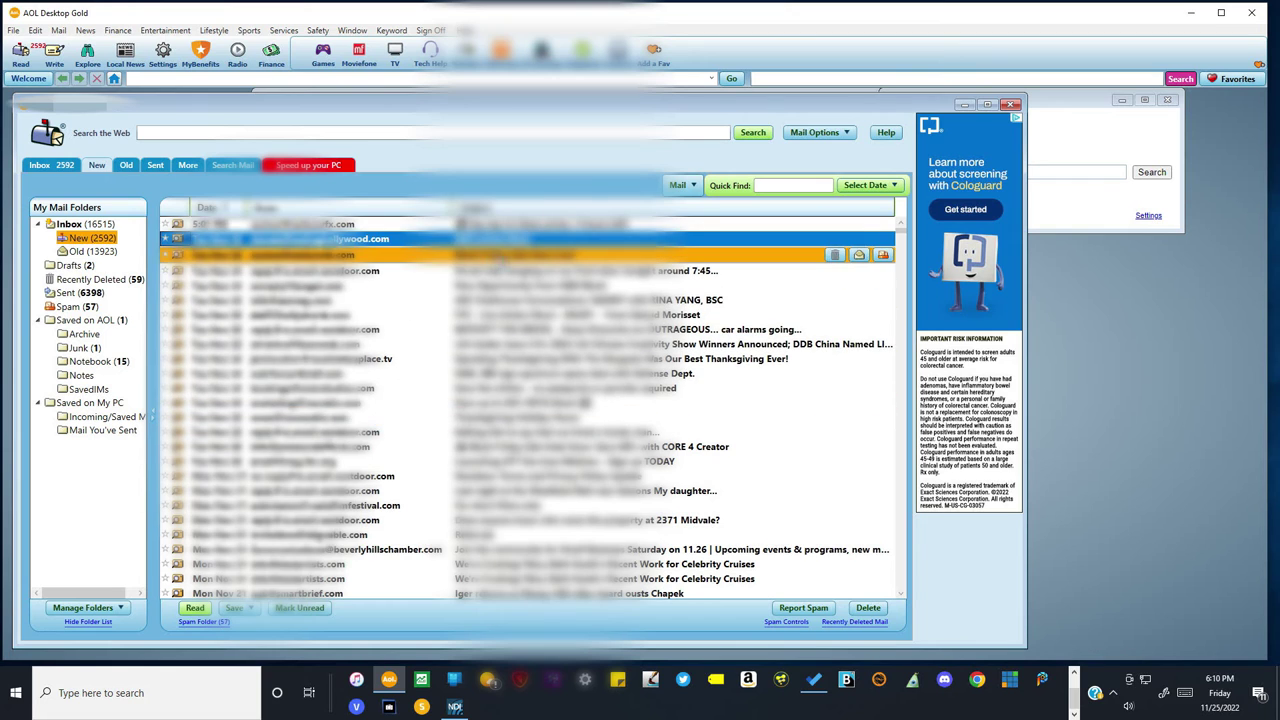
Ctrl-select six non-adjacent messages and delete them, confirming the 6 deletions.
click(510, 257)
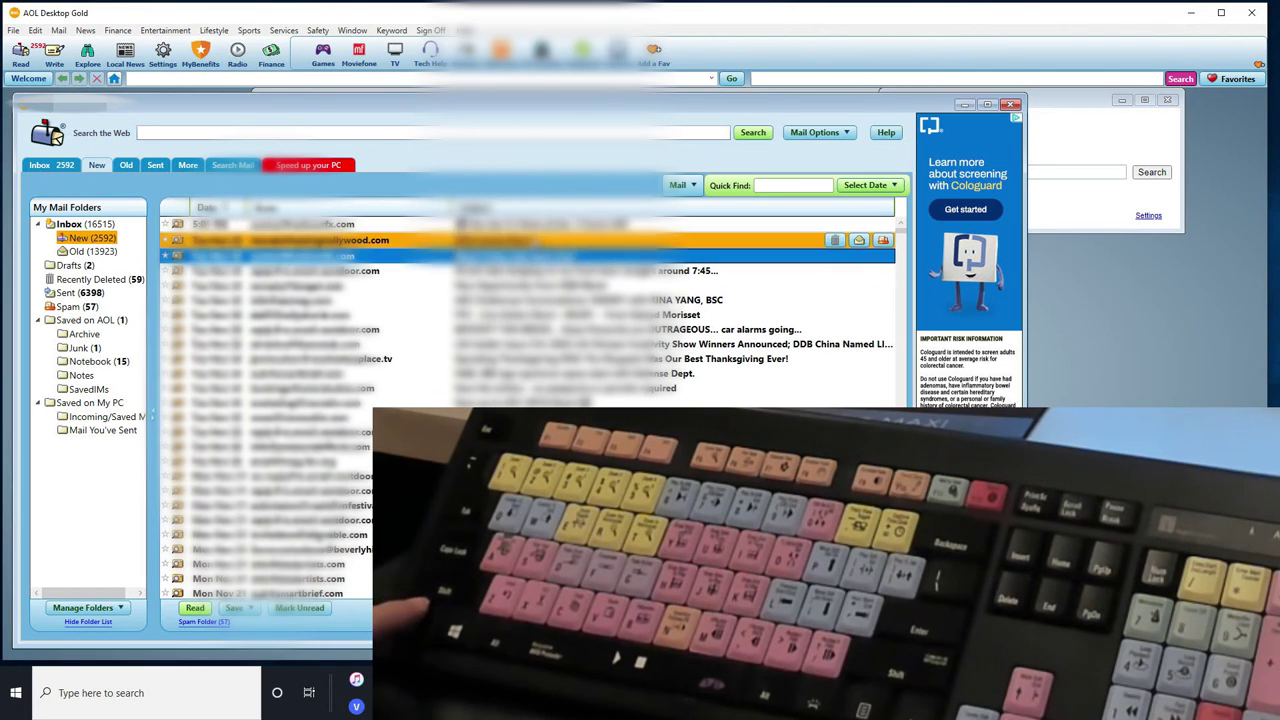
click(300, 240)
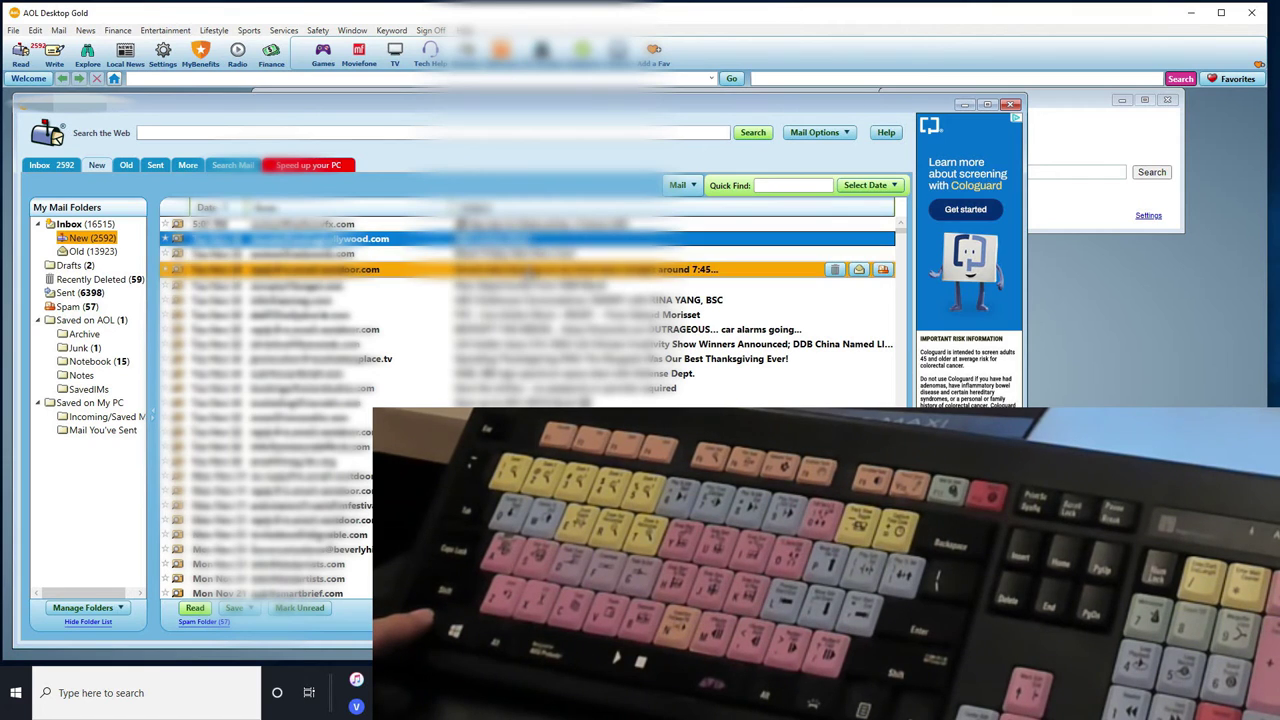
ctrl+click(300, 269)
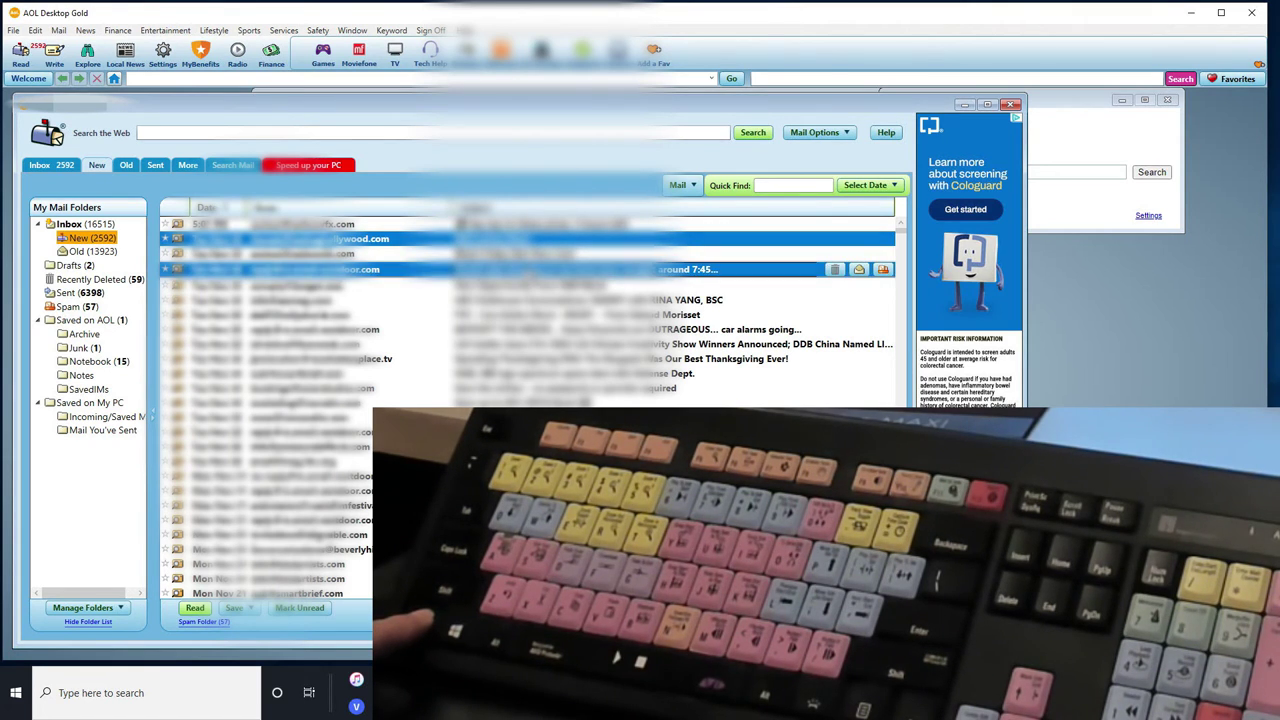
ctrl+click(300, 298)
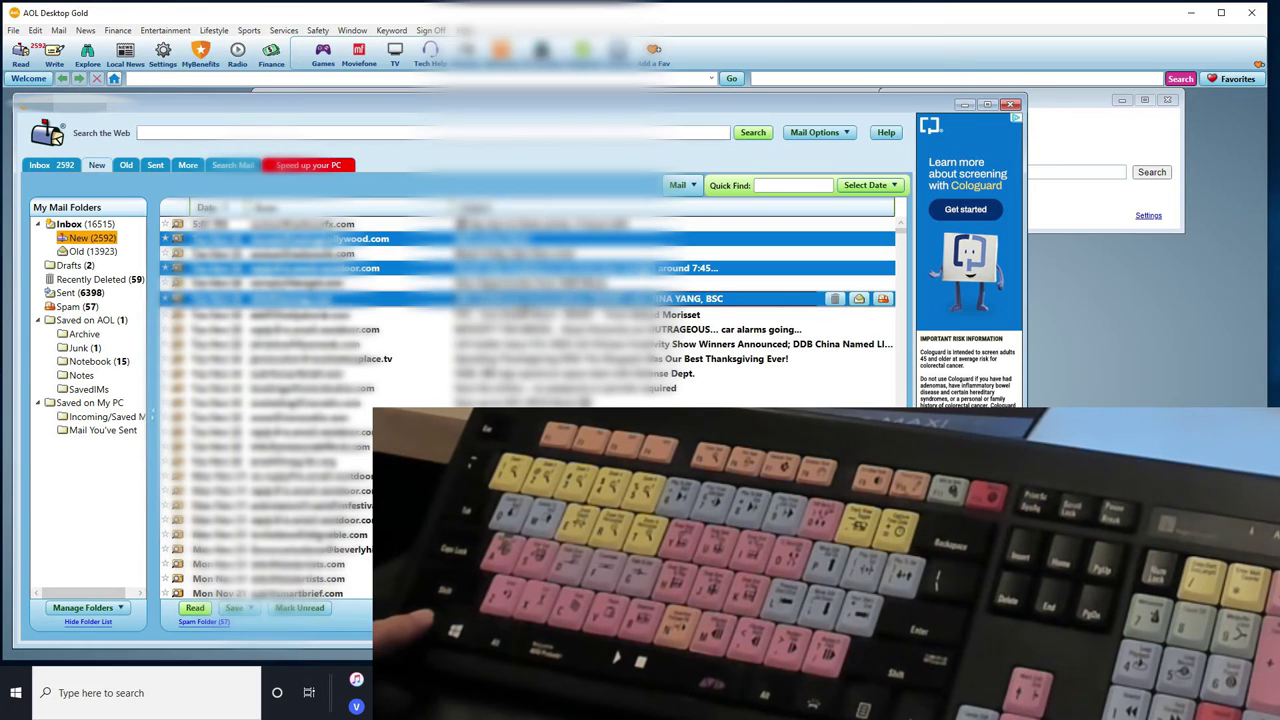
ctrl+click(300, 328)
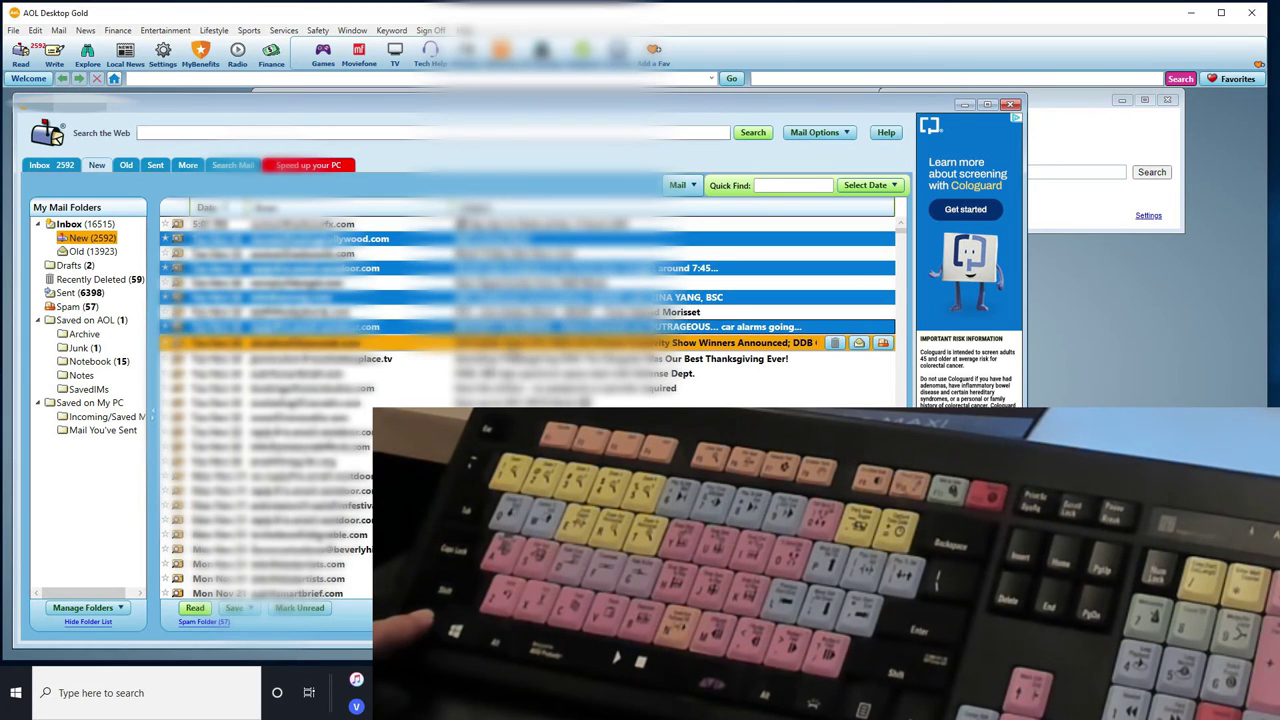
ctrl+click(300, 342)
ctrl+click(300, 371)
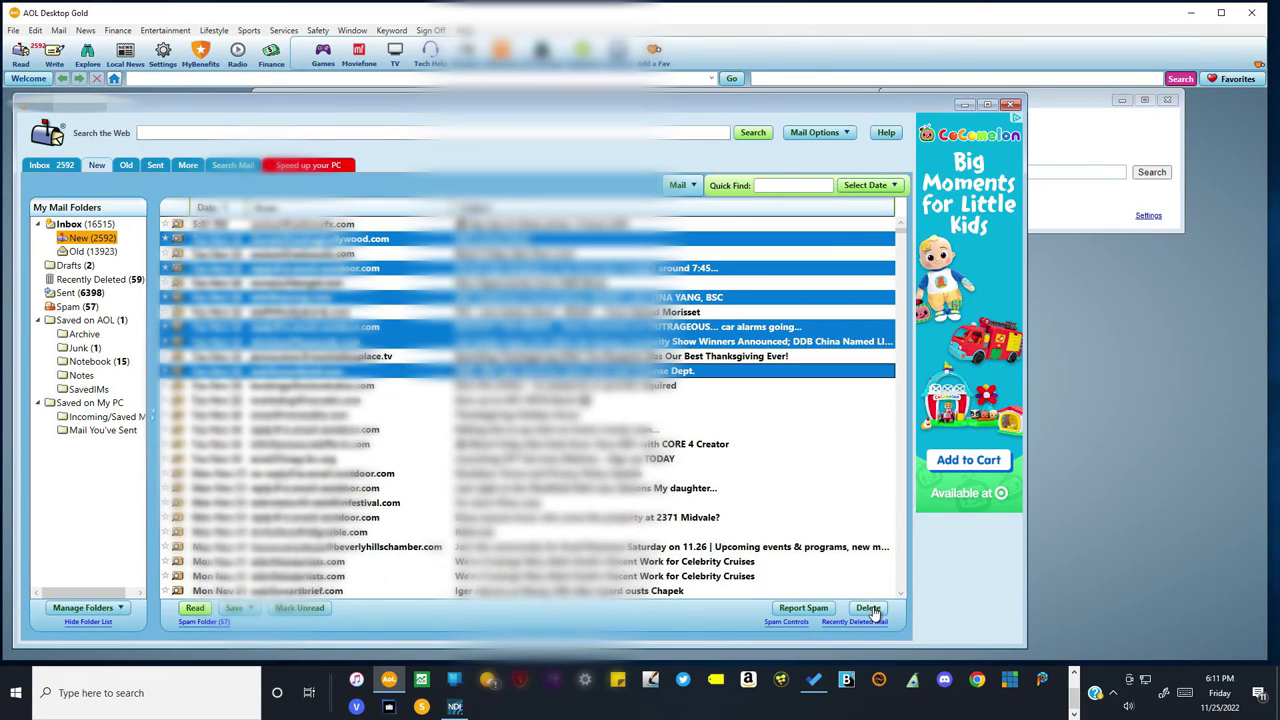
click(869, 609)
click(652, 373)
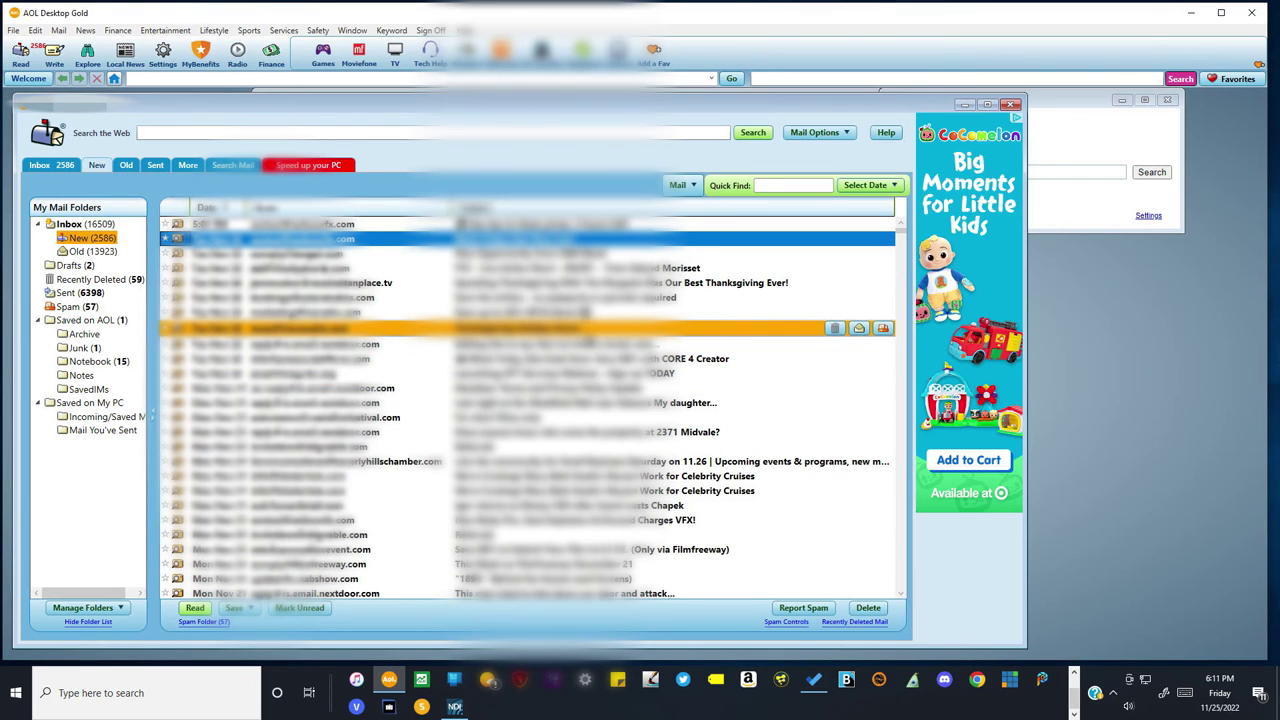
Ctrl-select eight scattered messages, including place.tv, festival and Celebrity Cruises, and delete them.
click(548, 258)
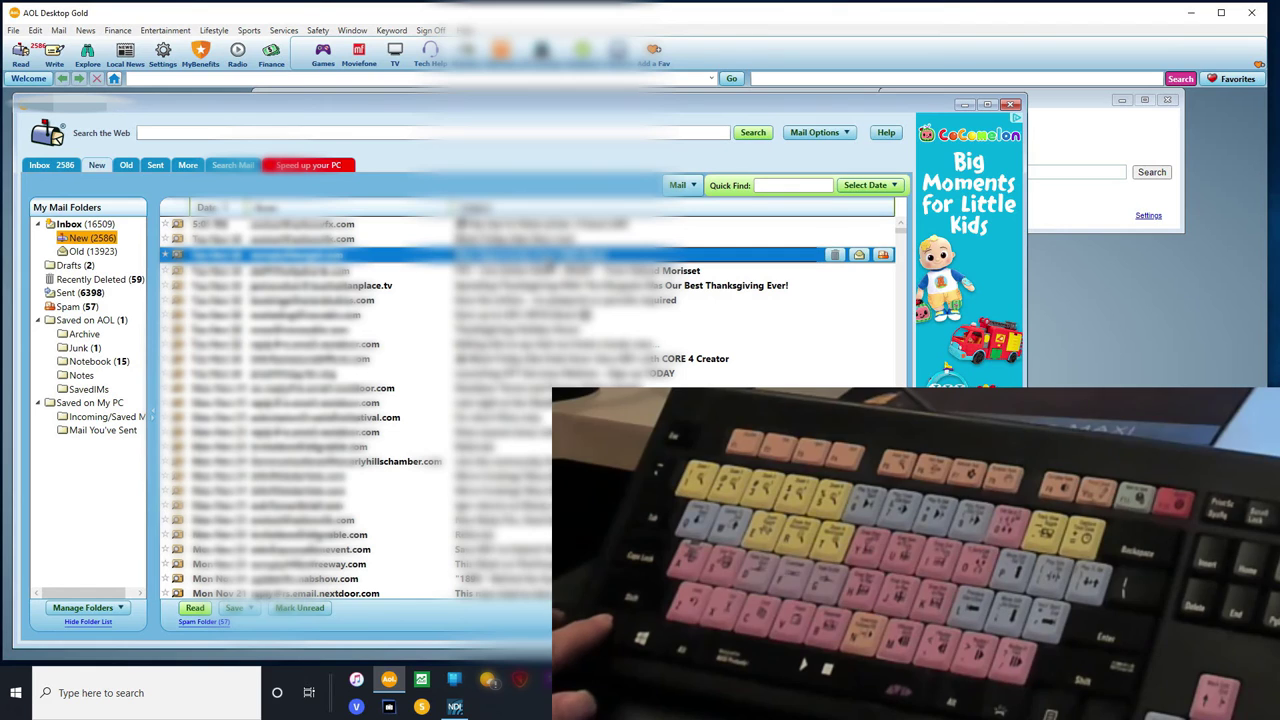
ctrl+click(550, 289)
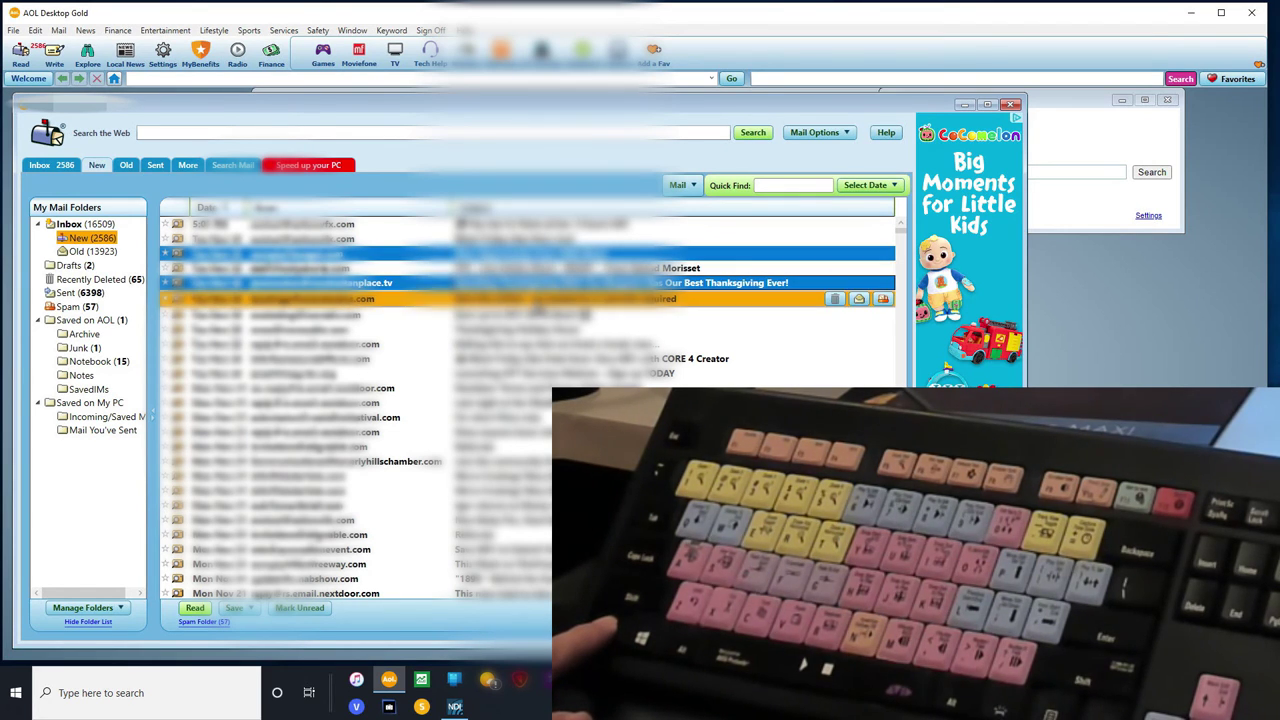
ctrl+click(555, 299)
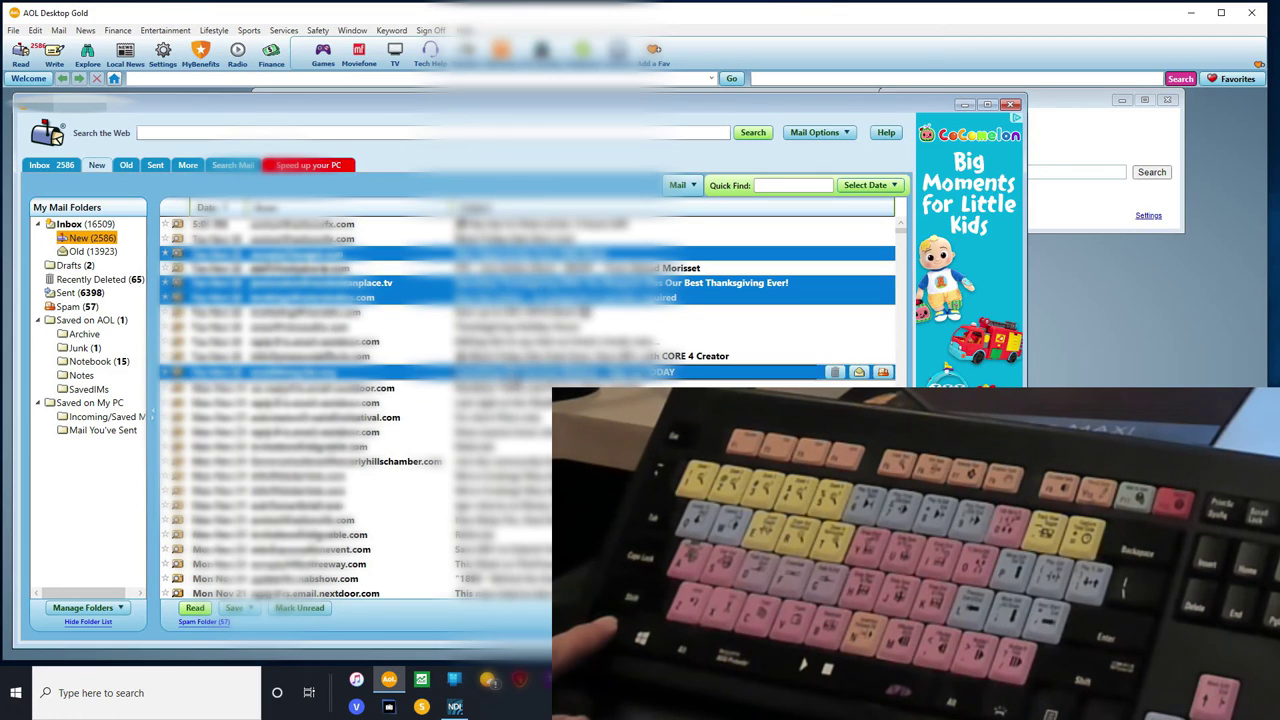
ctrl+click(555, 371)
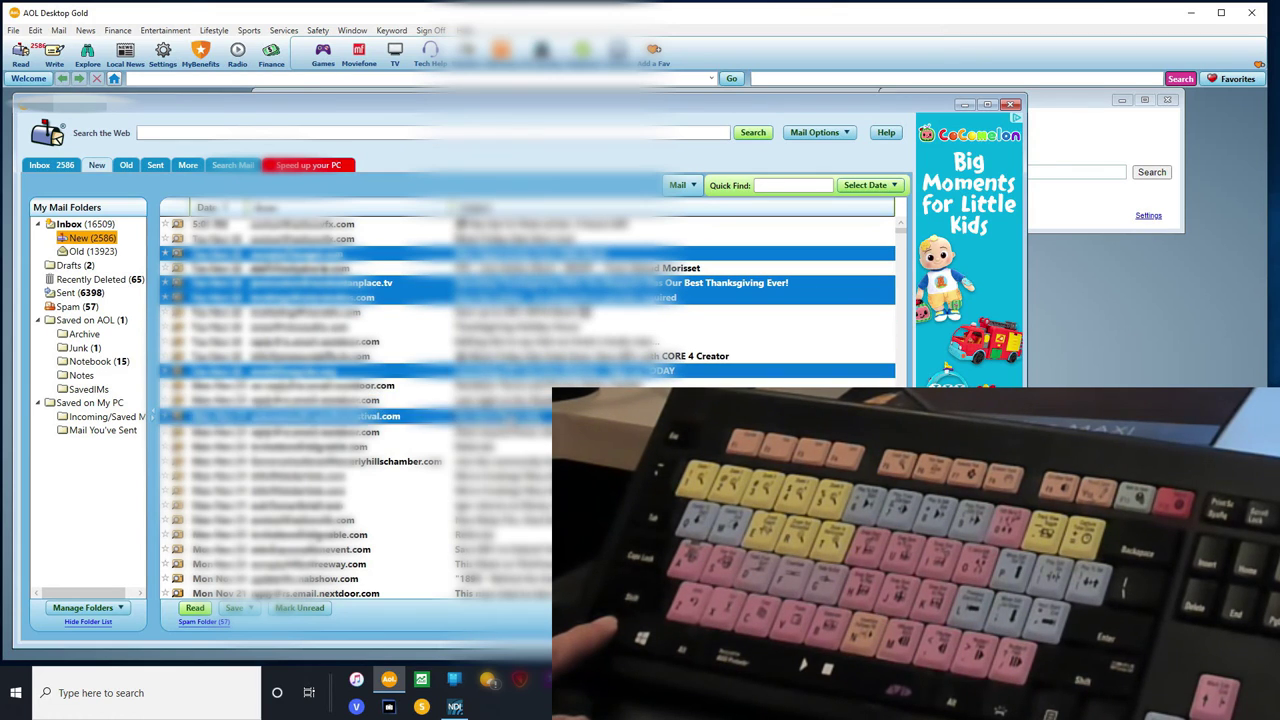
ctrl+click(555, 416)
ctrl+click(548, 445)
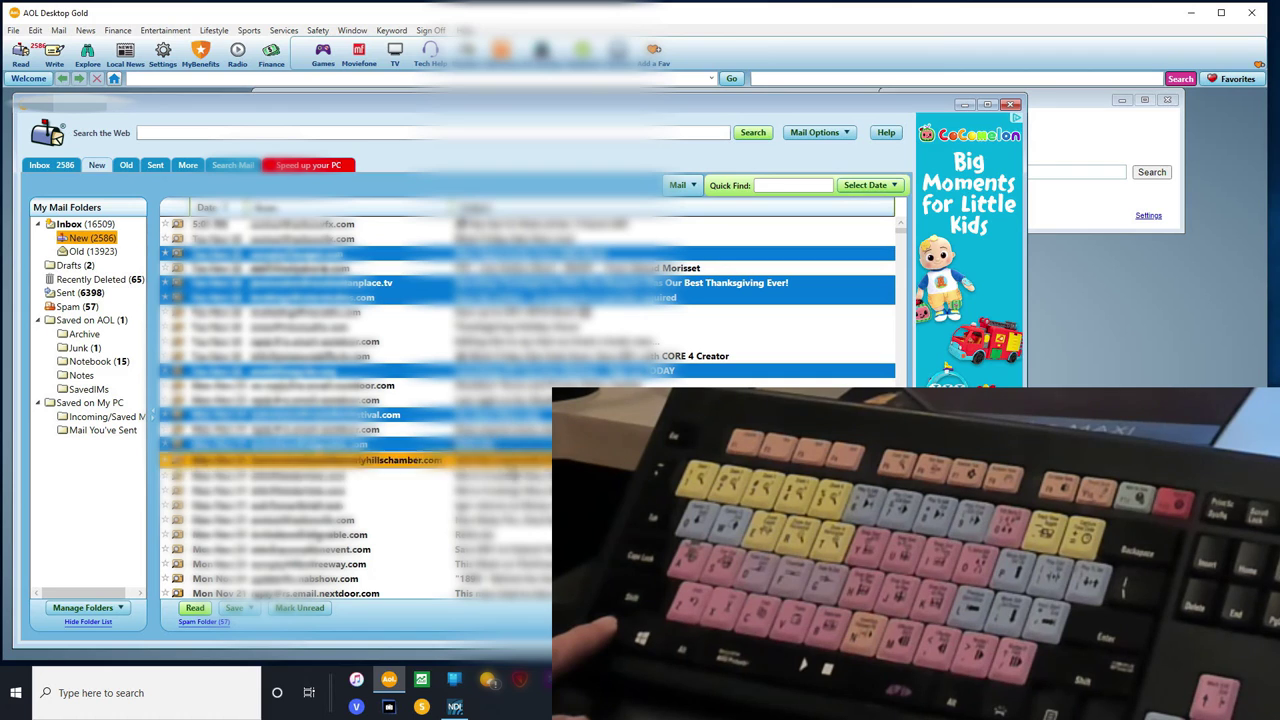
ctrl+click(548, 474)
ctrl+click(548, 488)
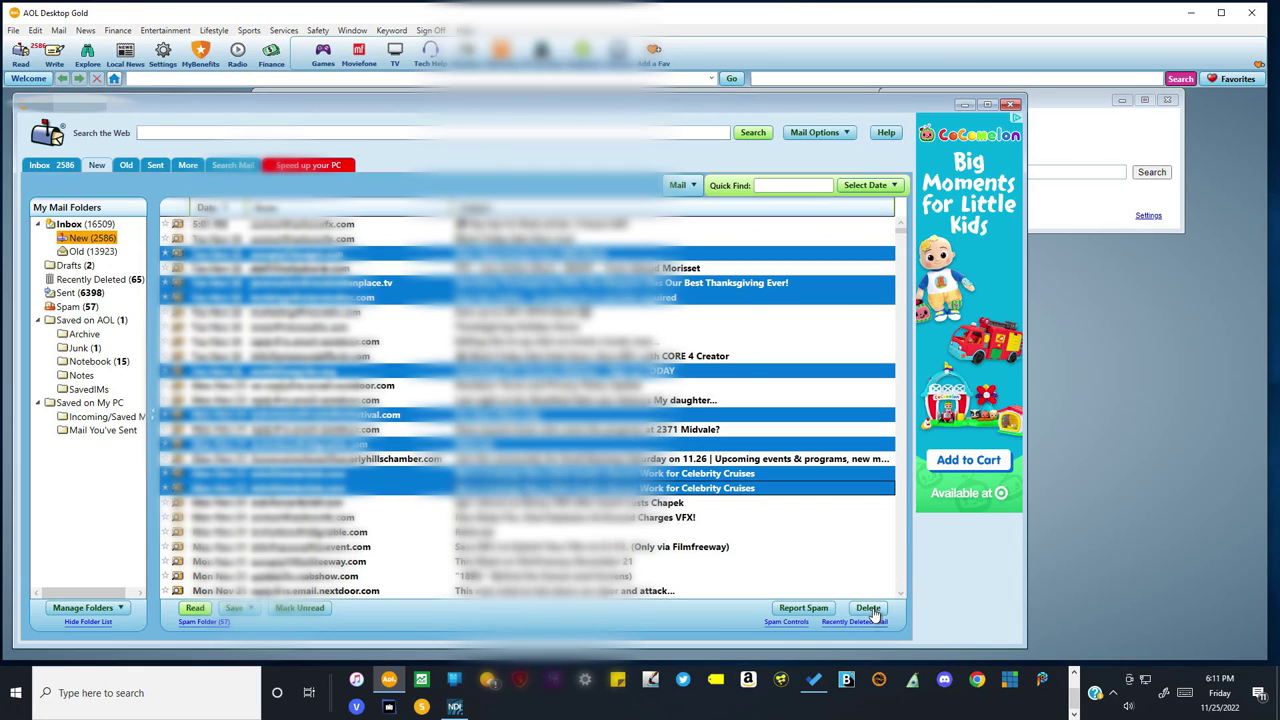
click(868, 608)
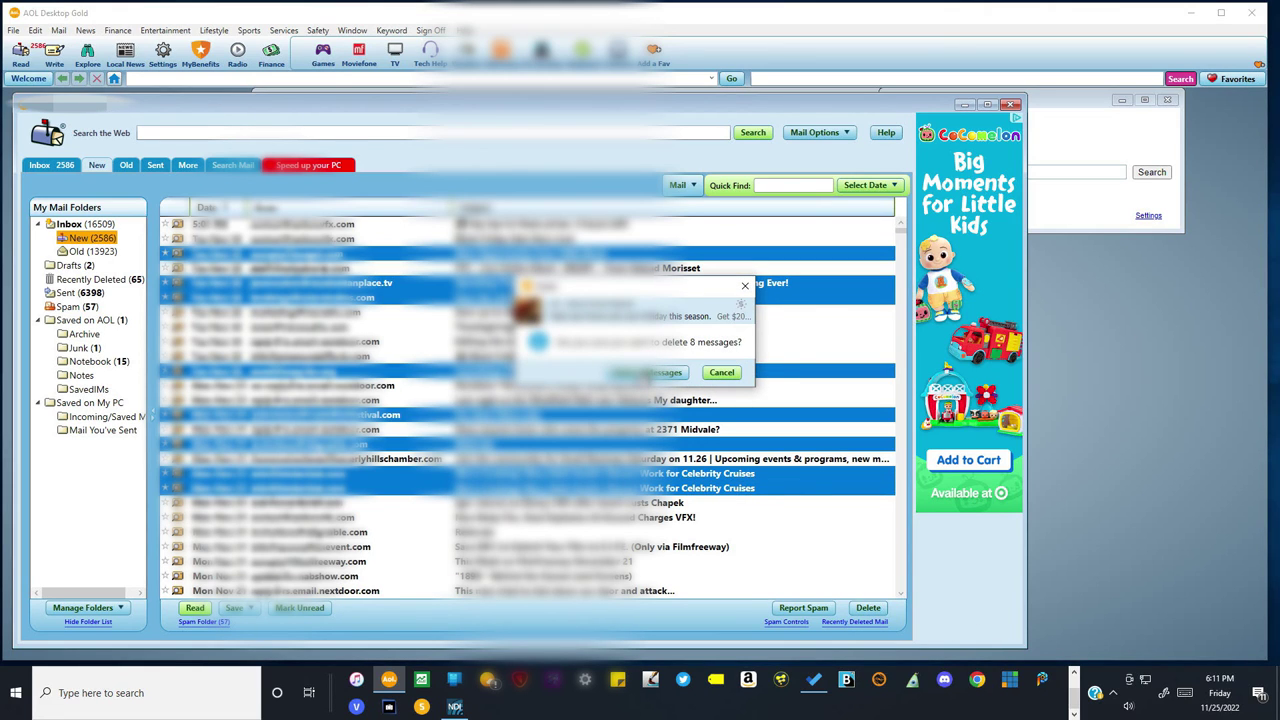